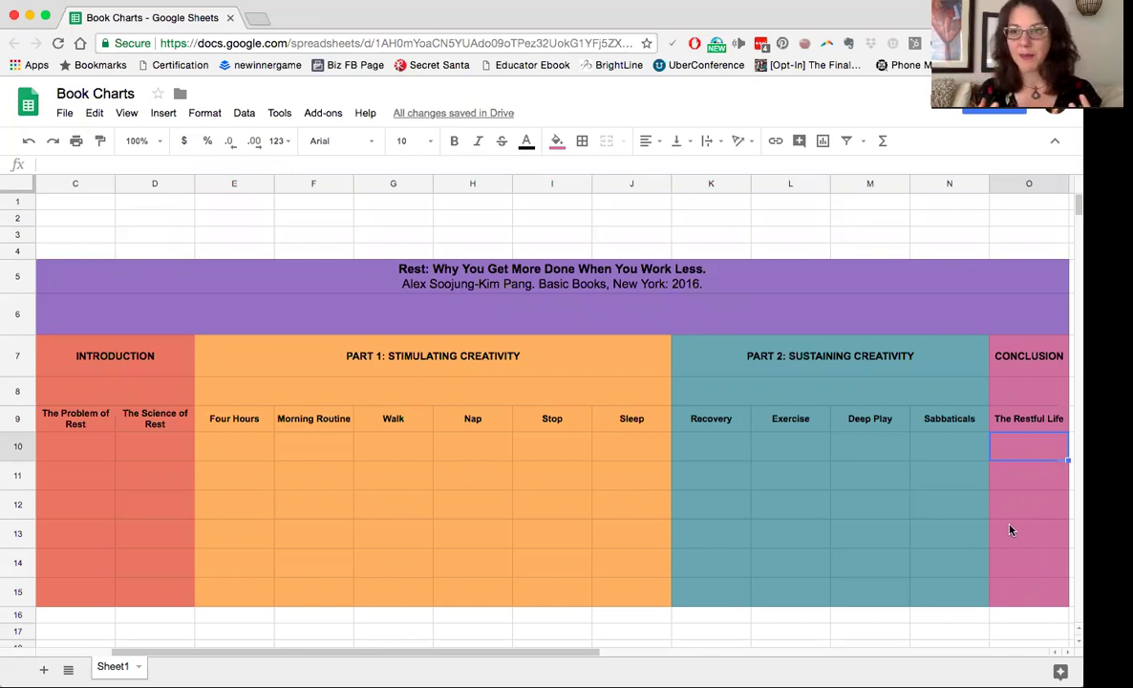
click(78, 423)
key(Right)
key(Right)
key(Right)
key(Right)
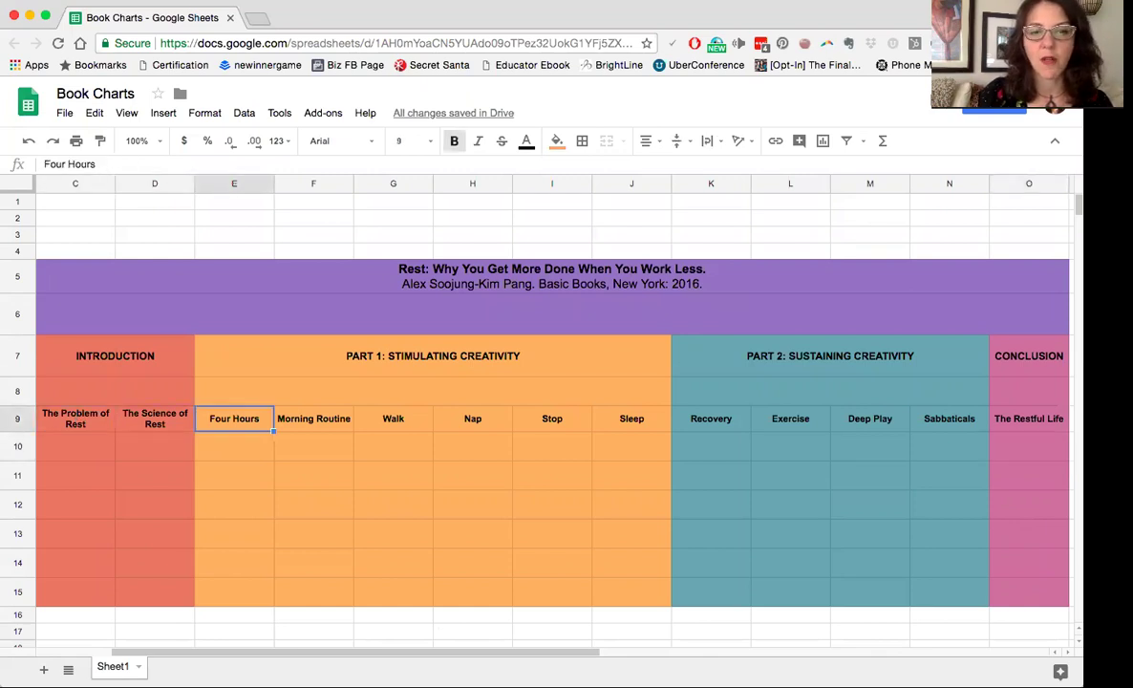
key(Right)
key(Right)
key(Right)
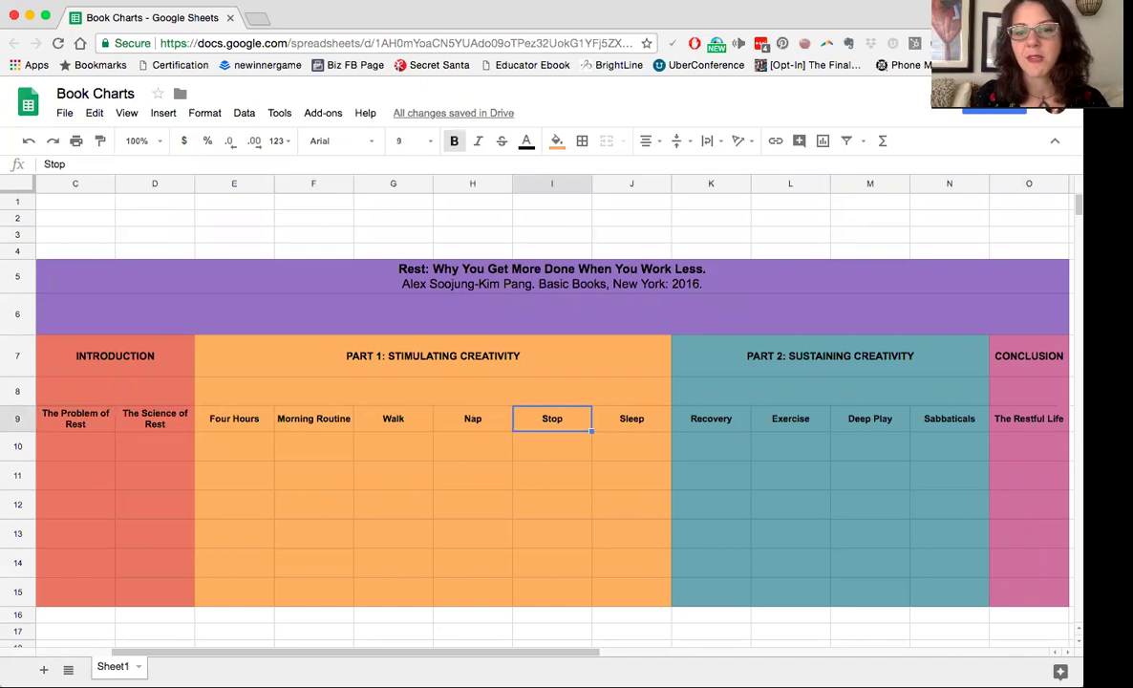
key(Right)
key(Right)
key(Right)
key(Right)
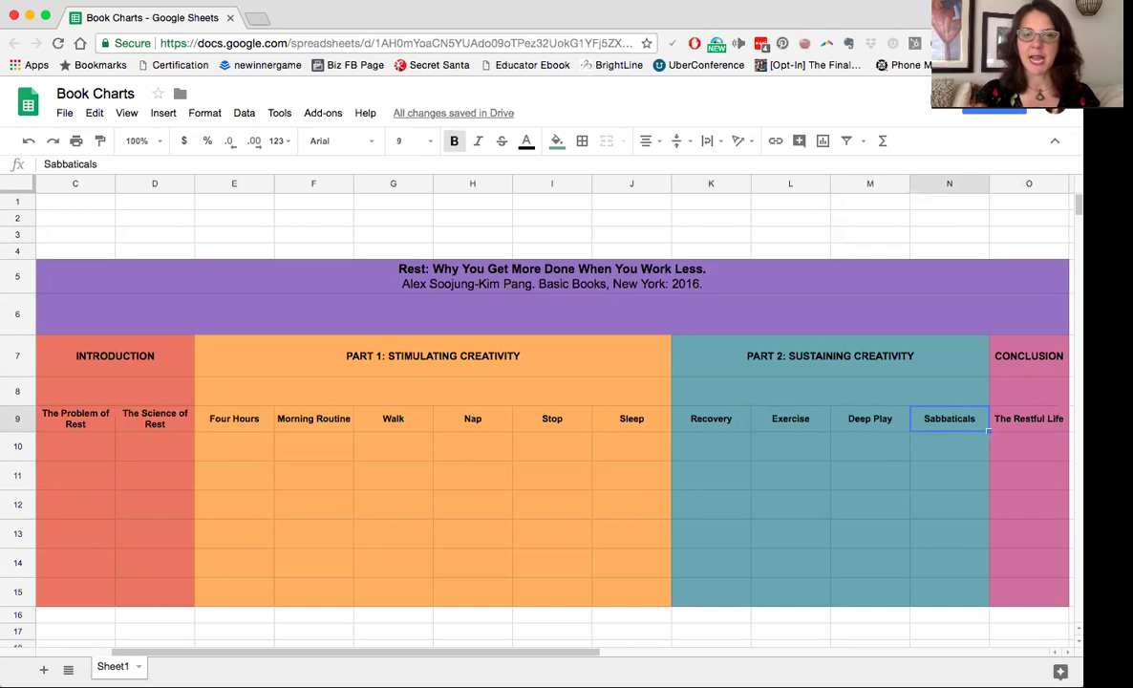
click(133, 365)
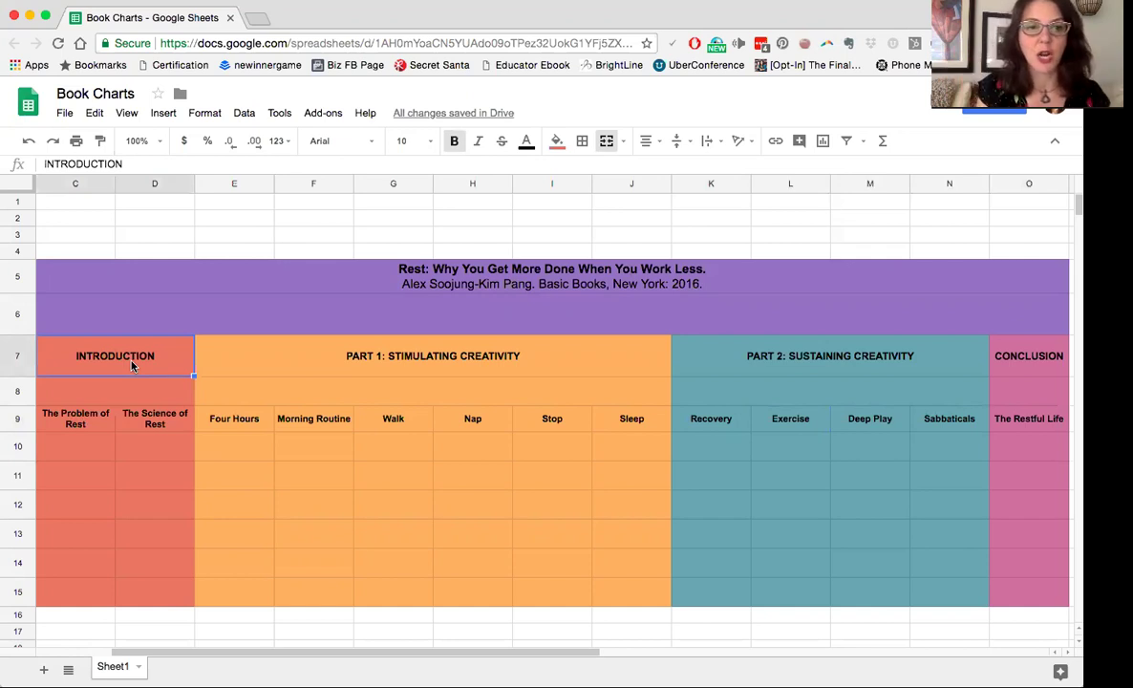
click(336, 359)
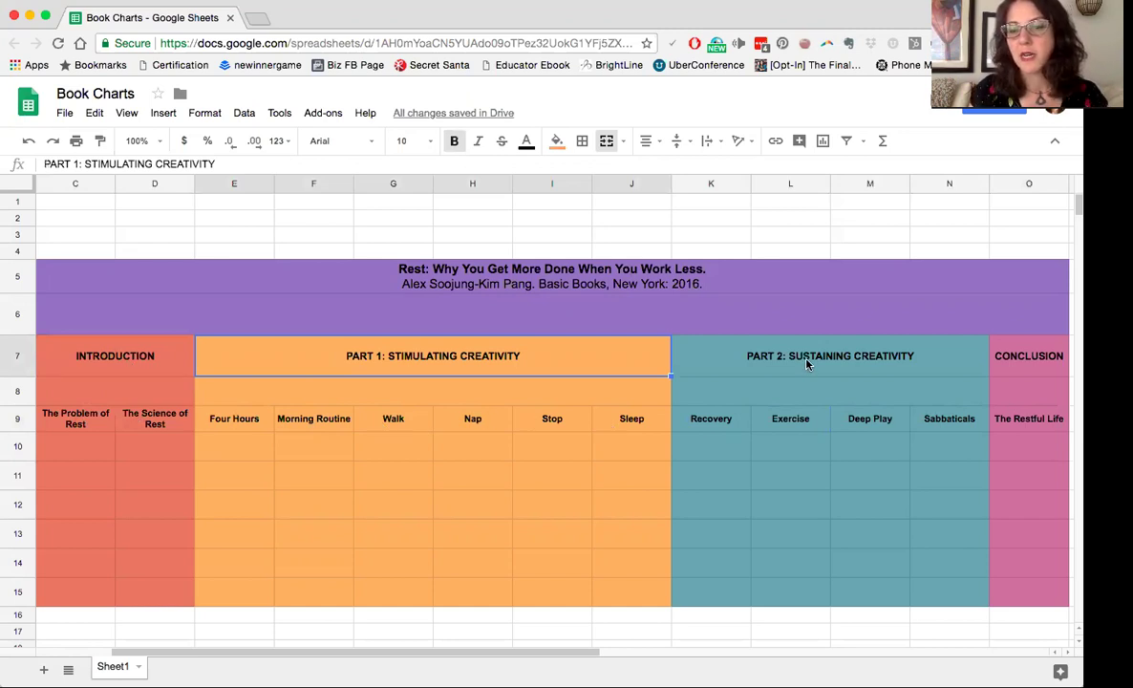
click(807, 363)
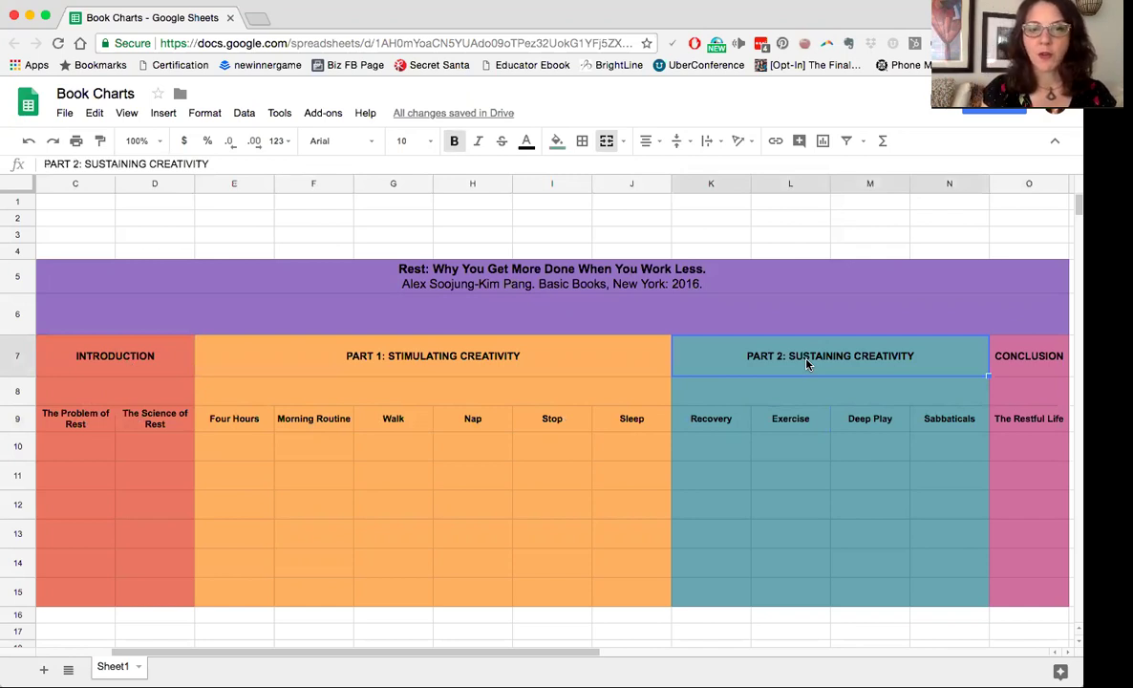
click(344, 400)
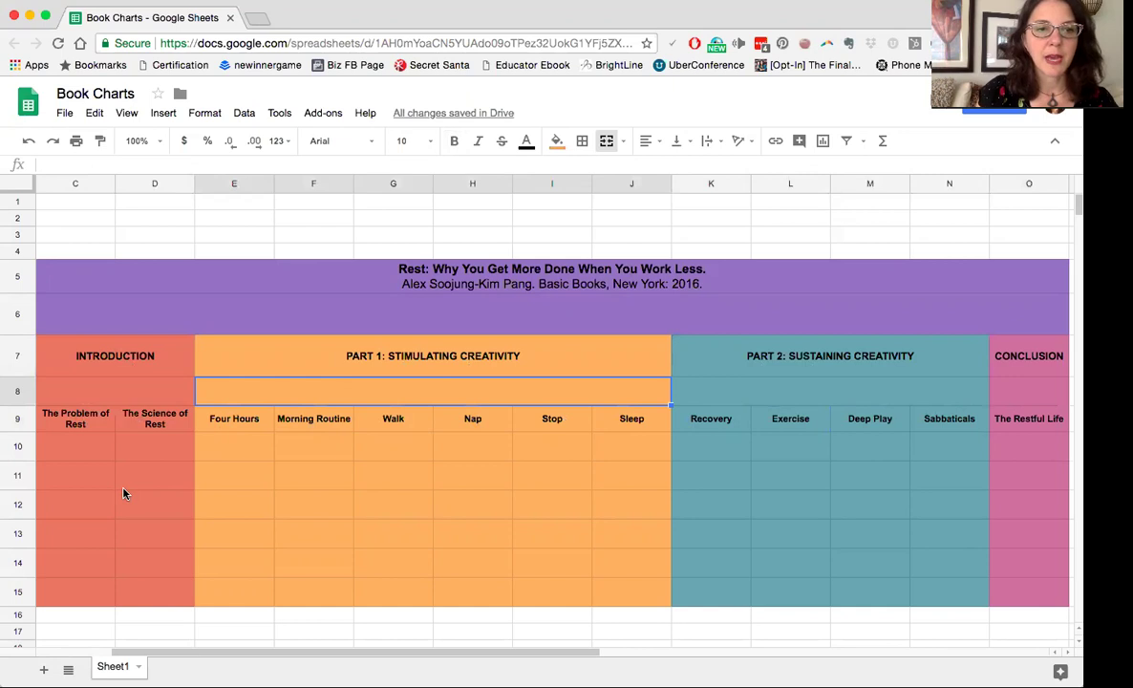
scroll(123, 493, left, 3)
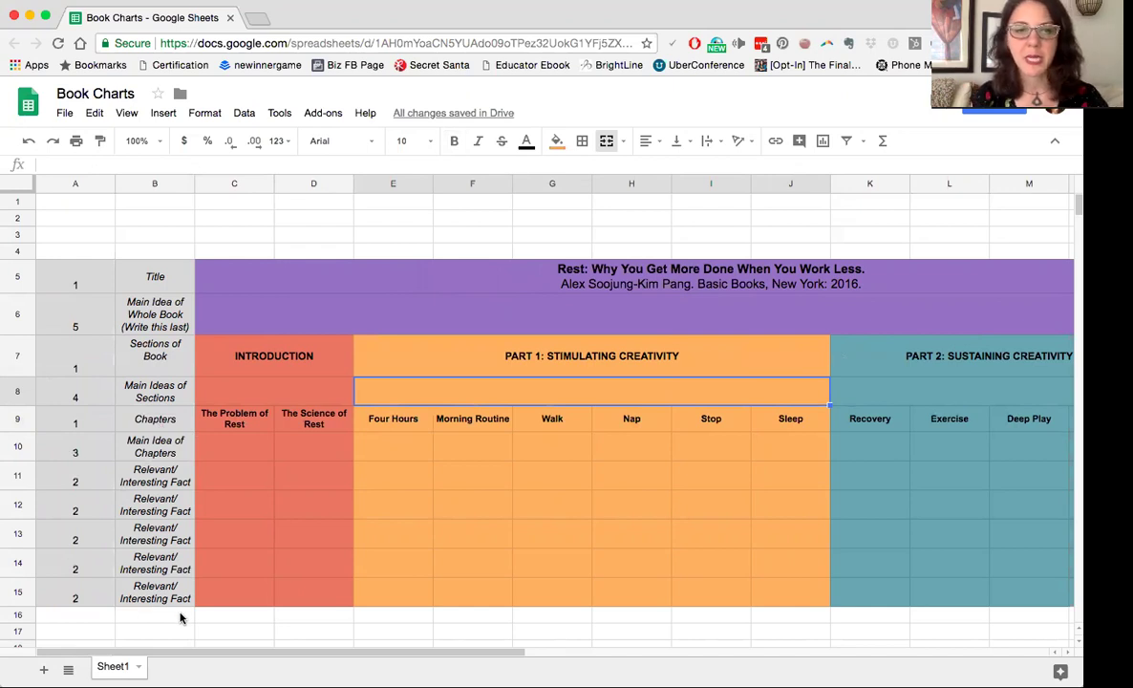
click(233, 423)
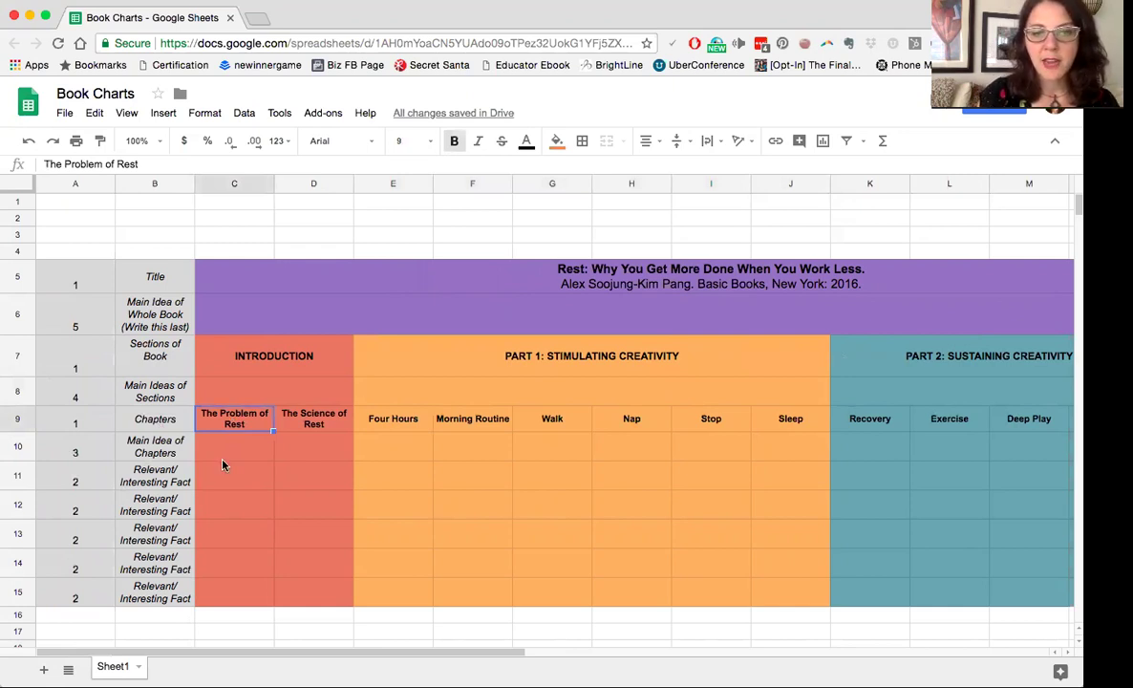
click(227, 486)
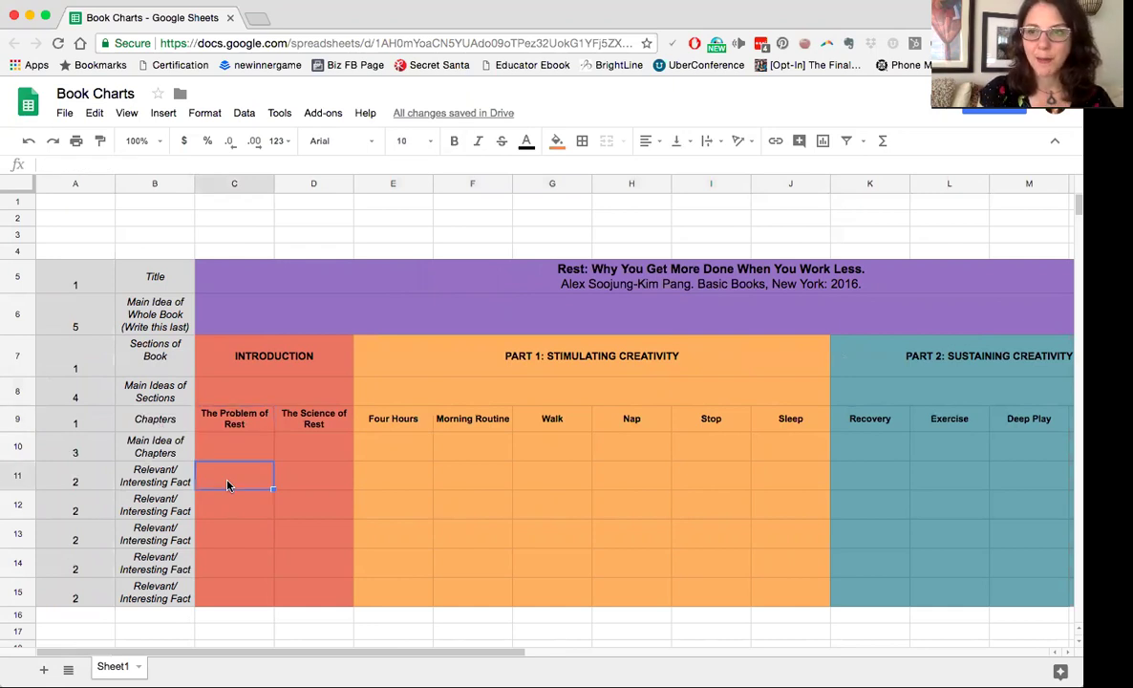
key(Down)
key(Down)
key(Down)
key(Down)
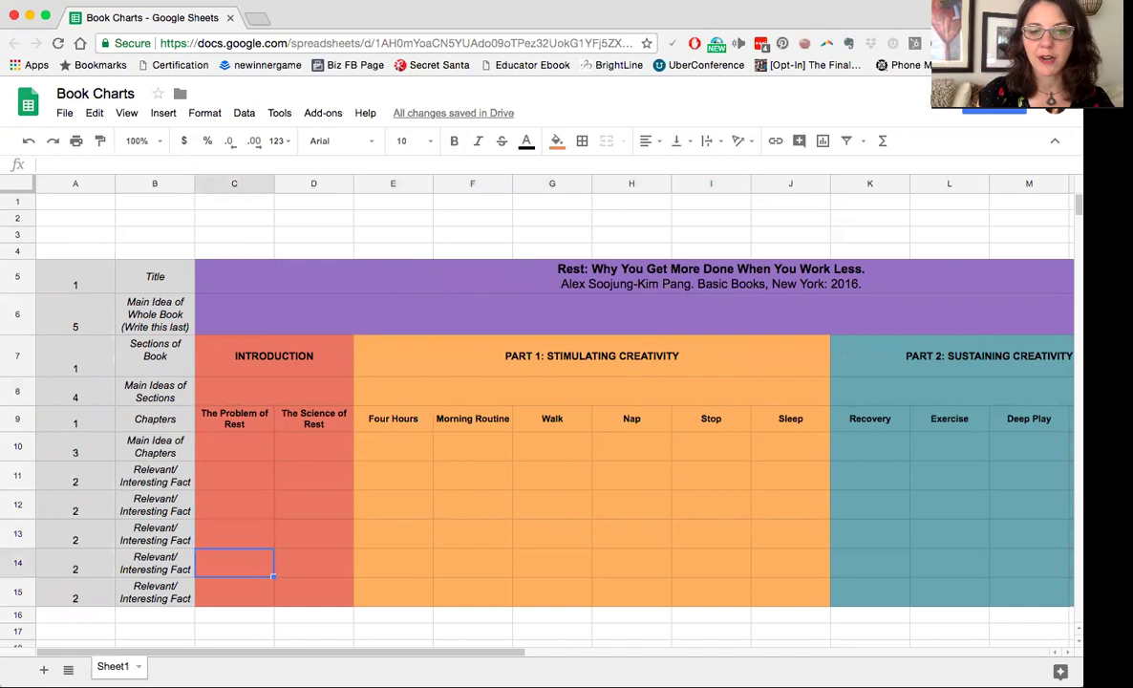
click(231, 447)
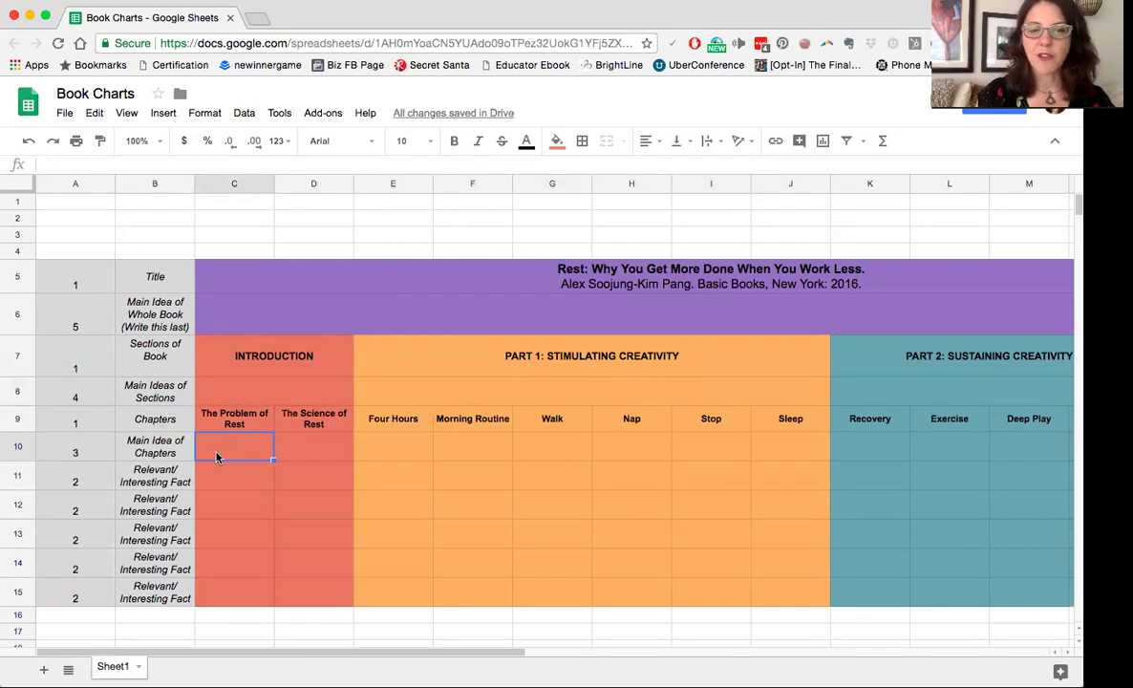
click(306, 431)
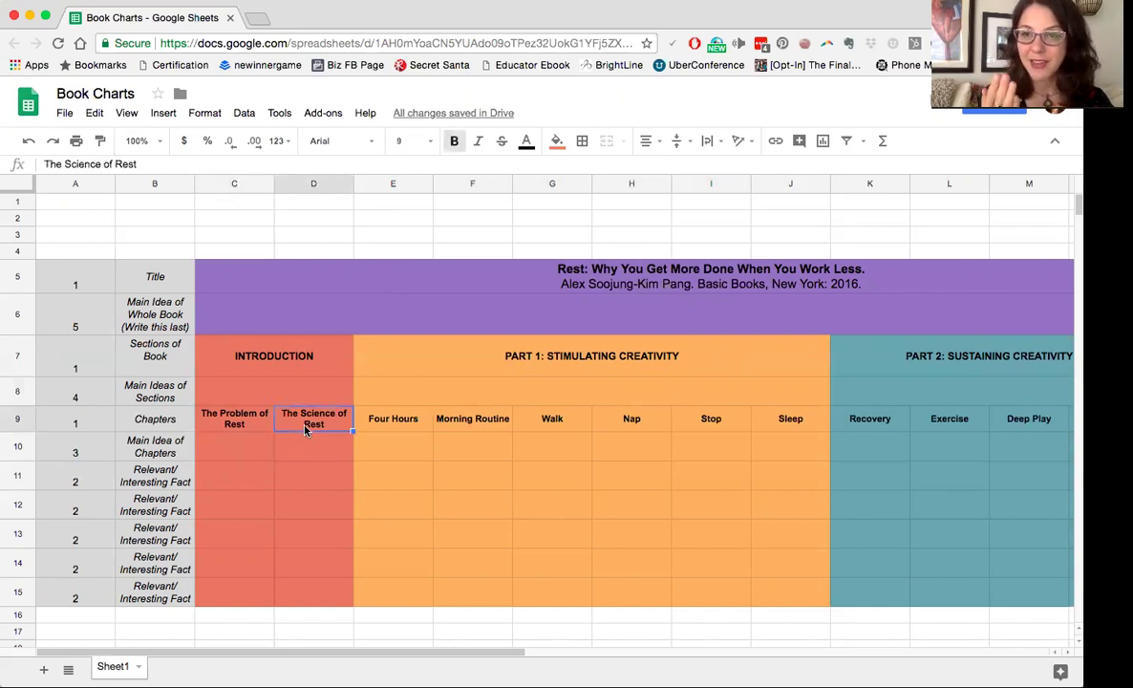
click(245, 398)
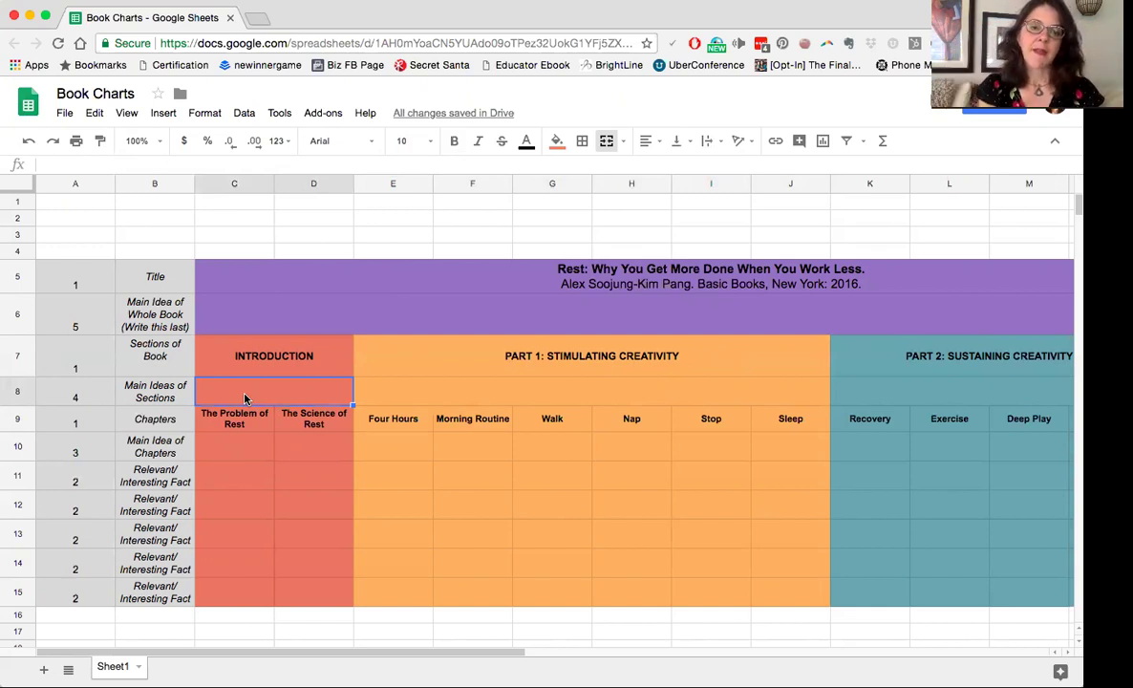
click(418, 358)
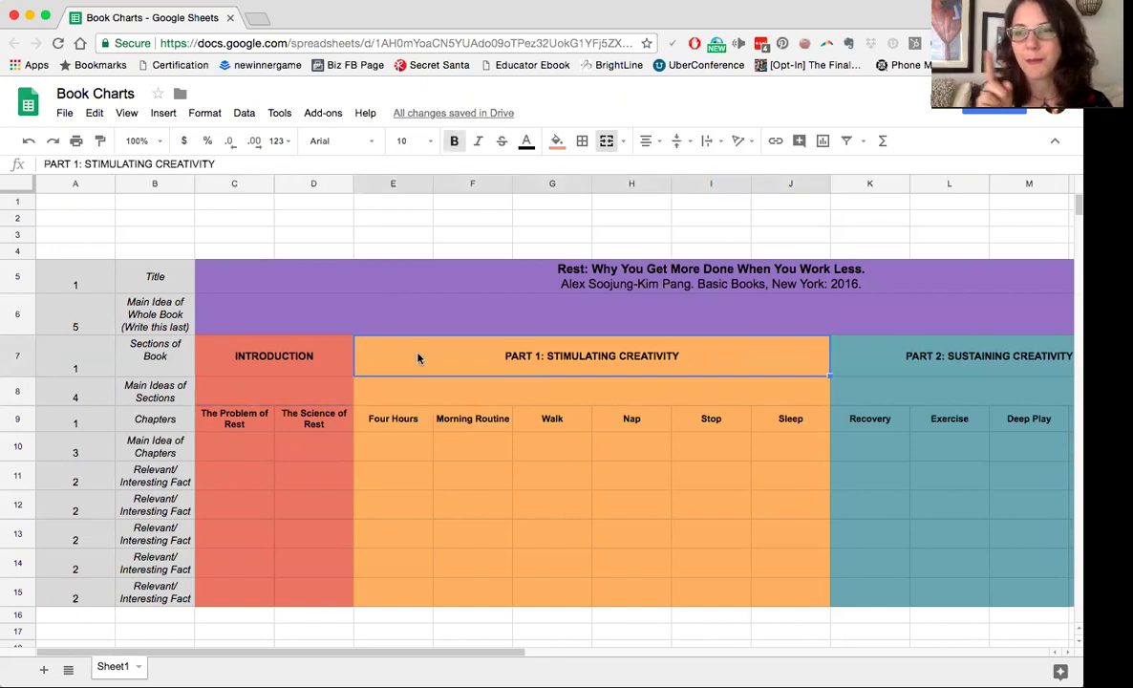
click(901, 369)
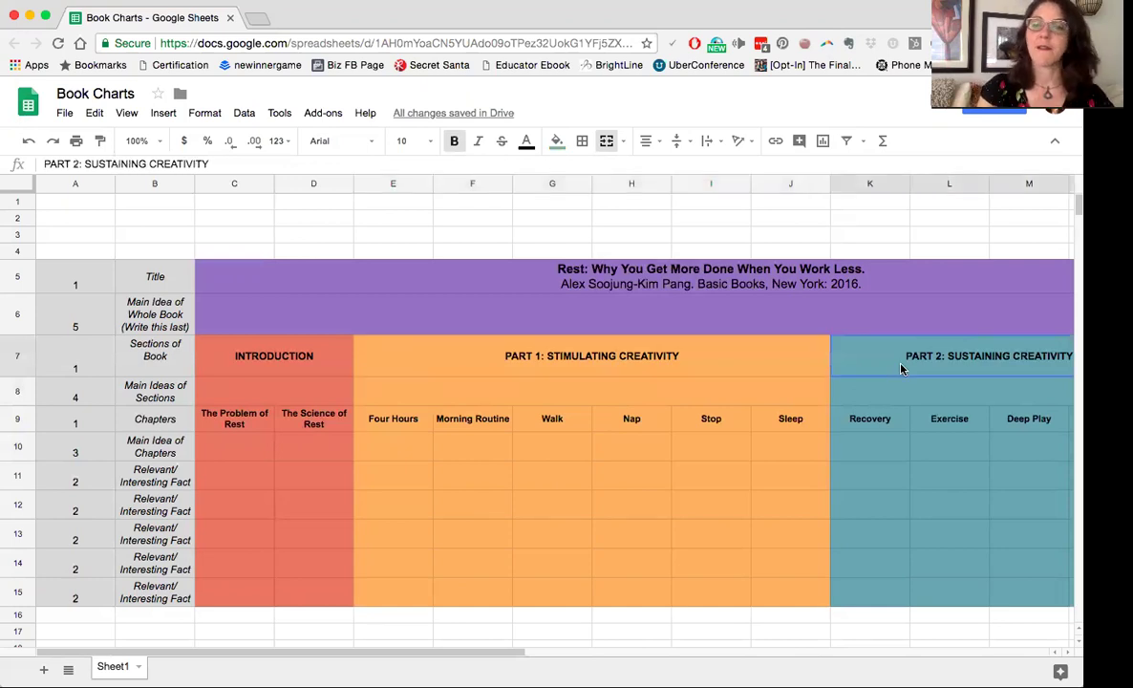
scroll(901, 369, right, 5)
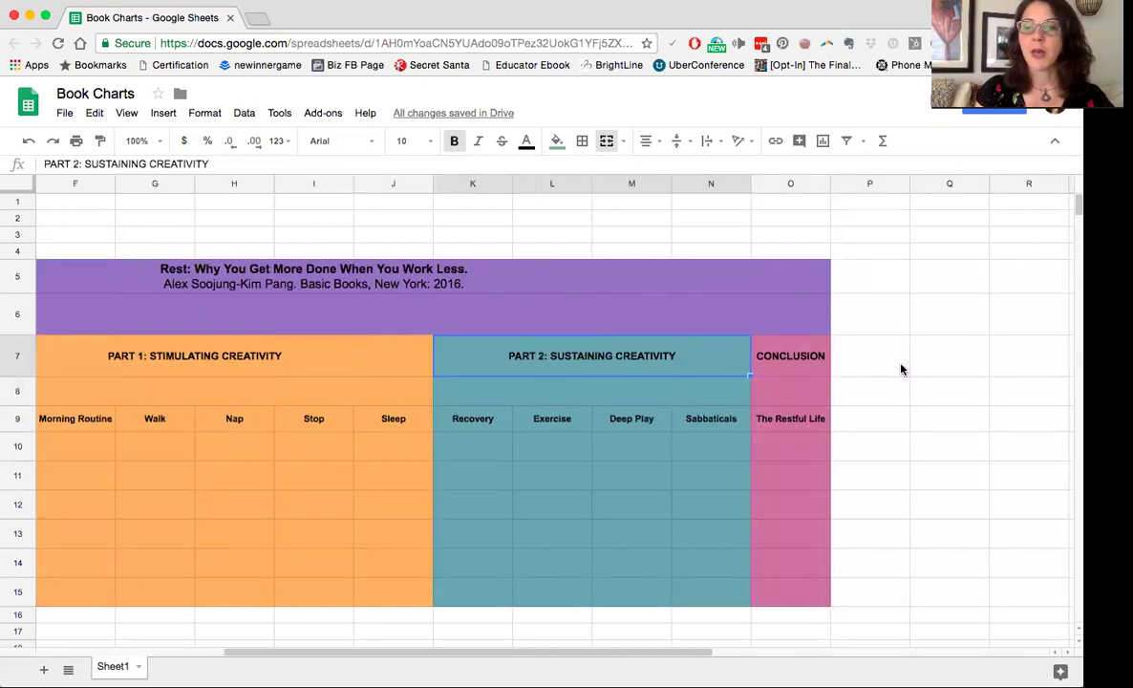
click(808, 369)
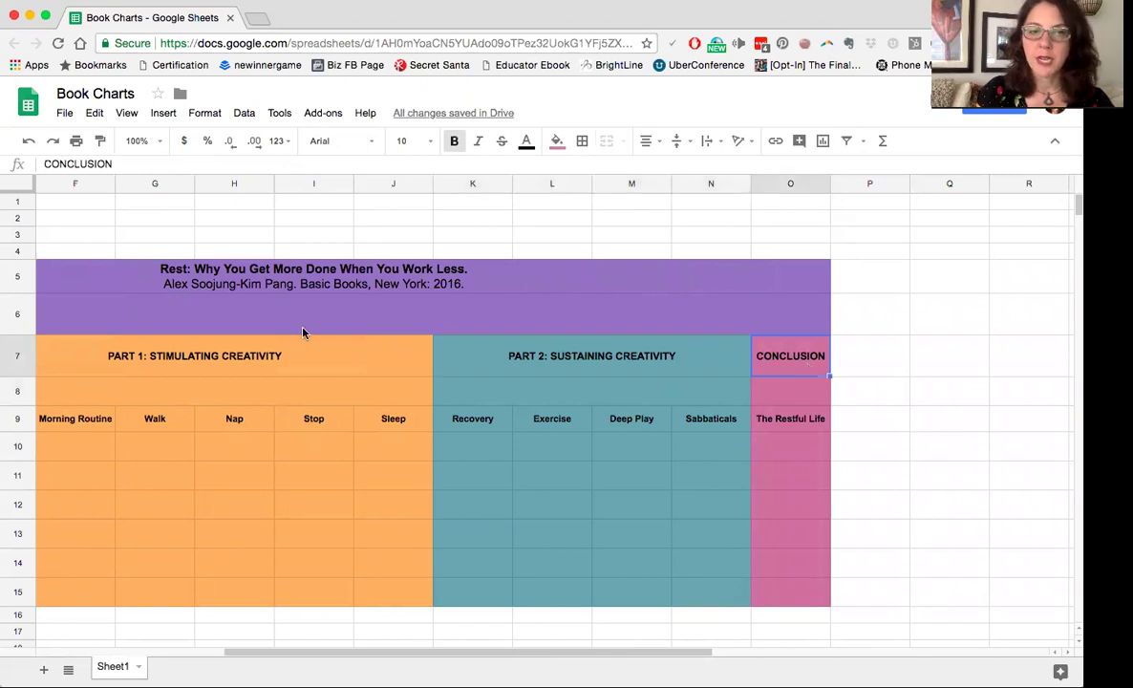
click(252, 320)
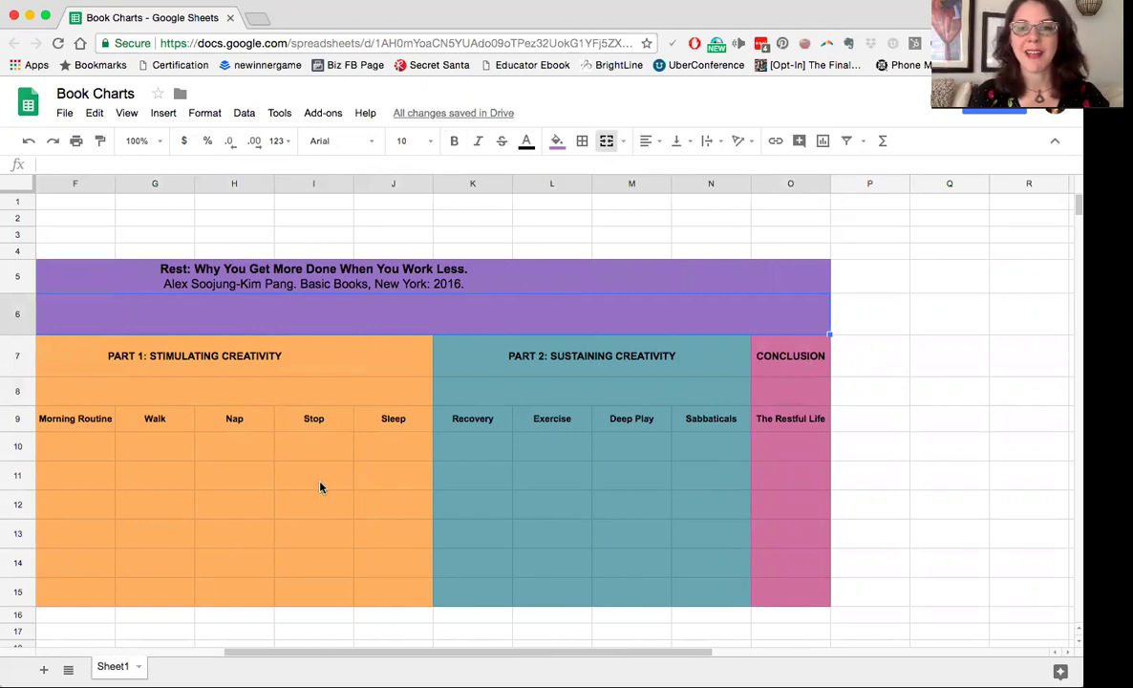
scroll(320, 487, left, 5)
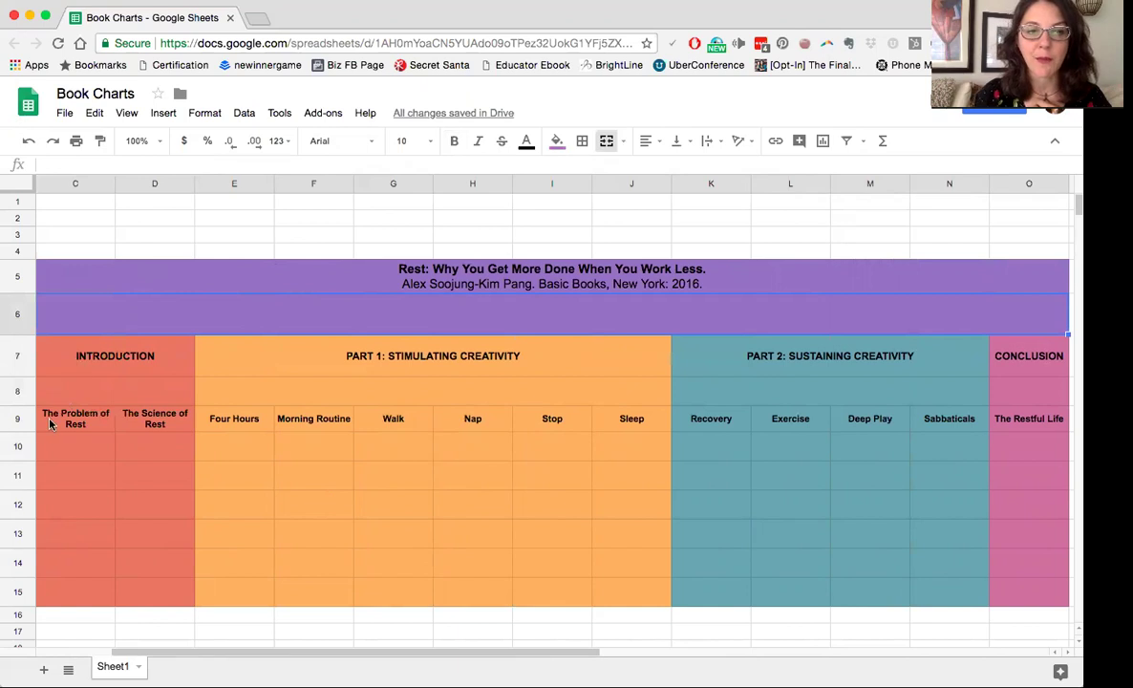
drag(103, 427, 159, 430)
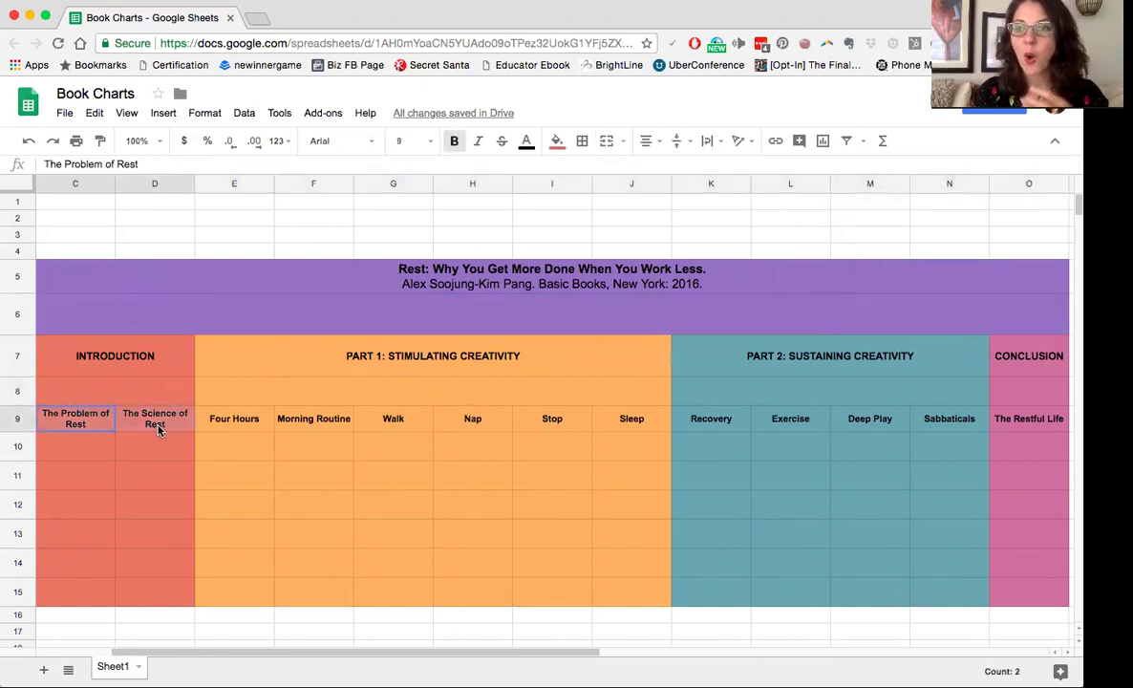